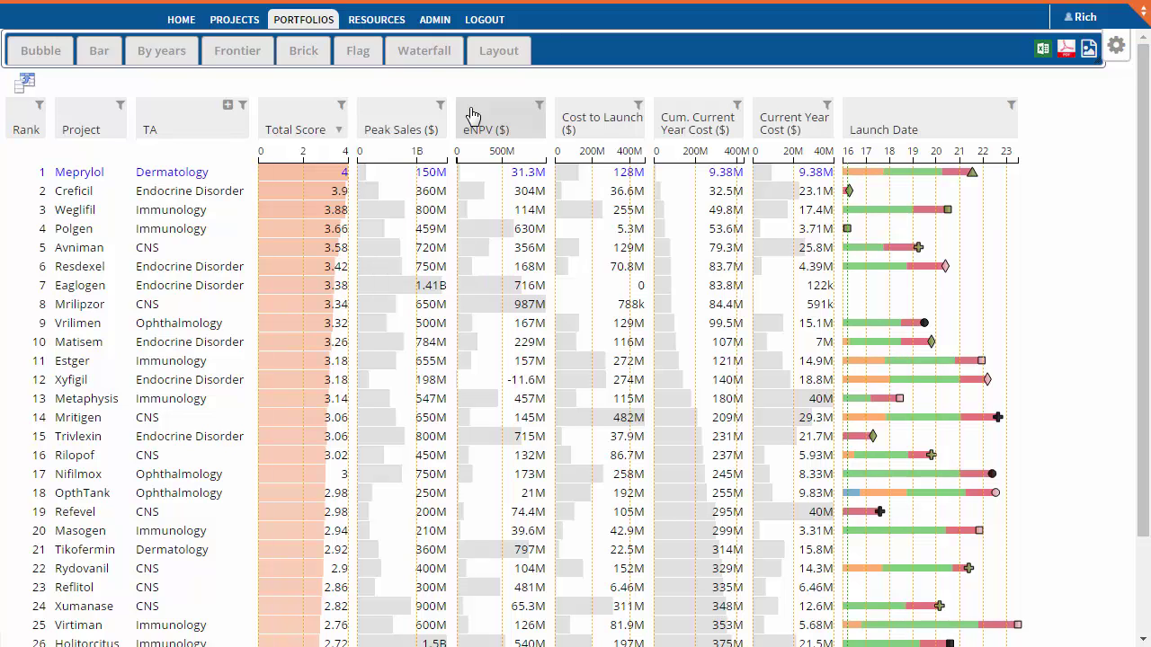
- Open the Frontier chart, review its Value and Cost metric choices, and close the chart
left_click(255, 52)
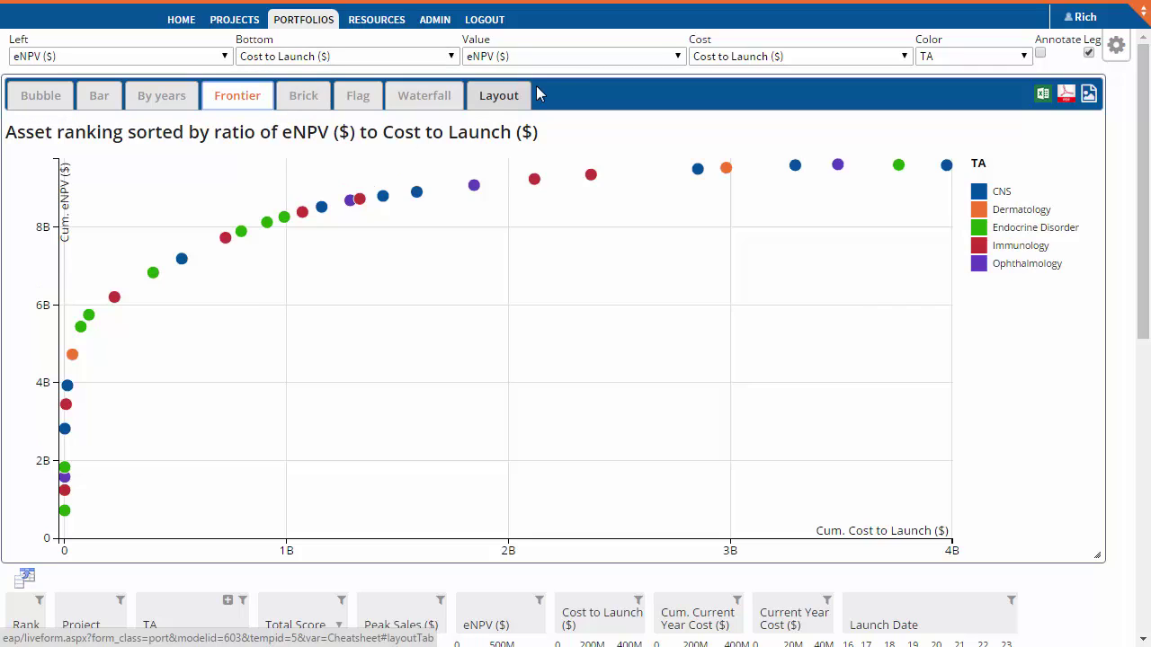
left_click(576, 58)
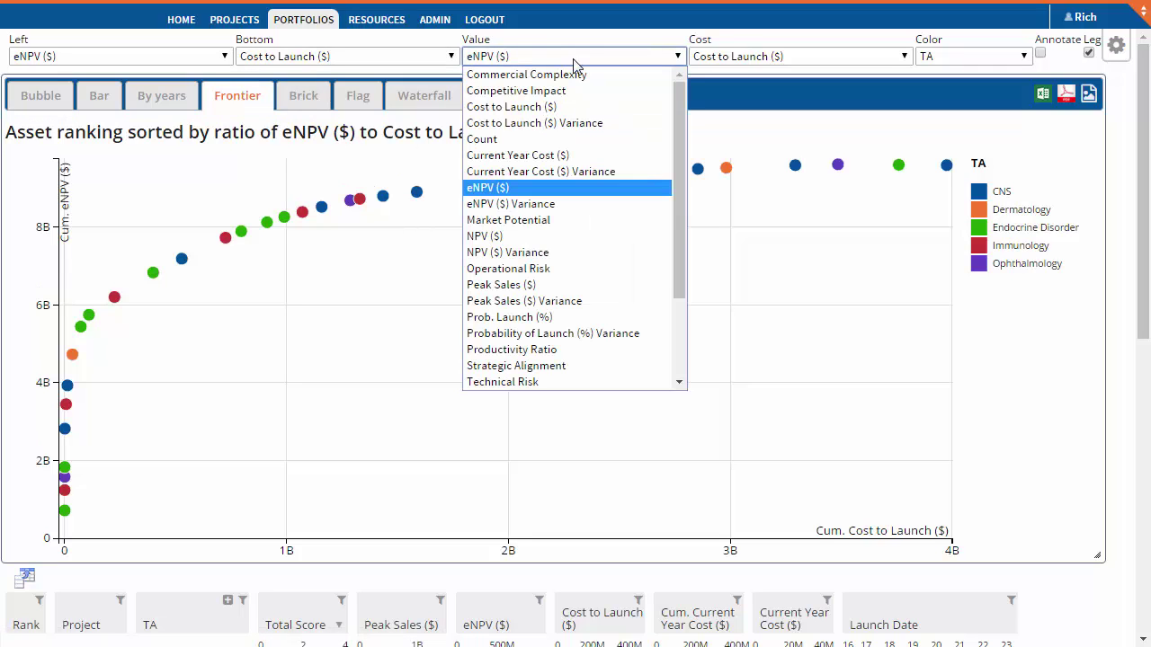
left_click(576, 63)
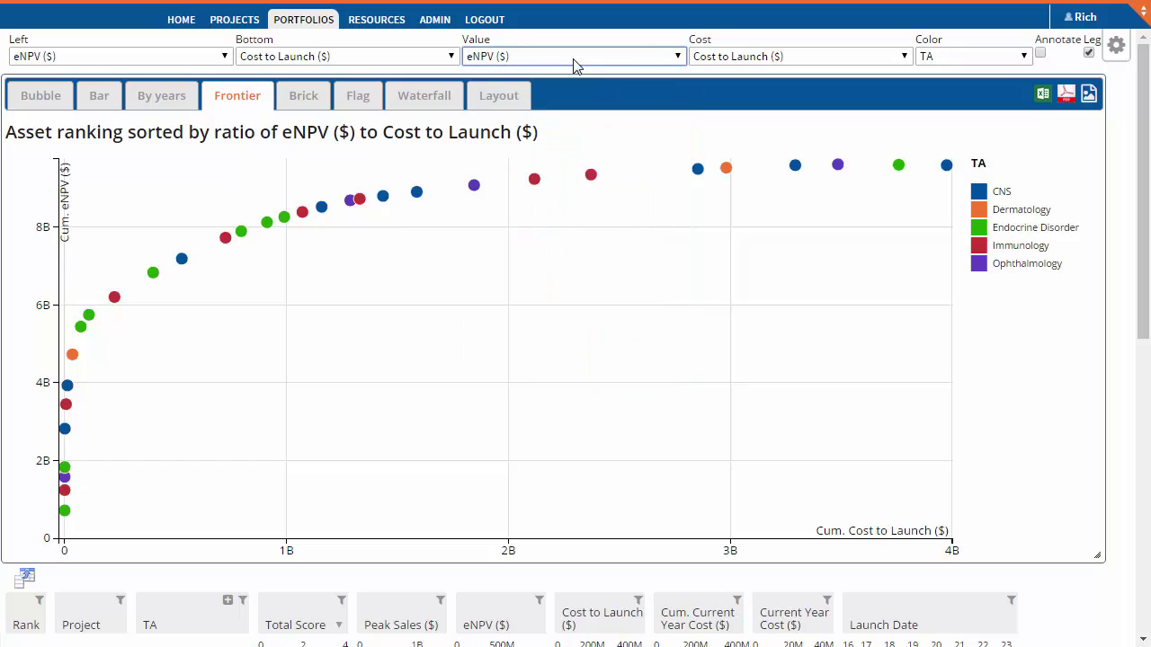
left_click(734, 58)
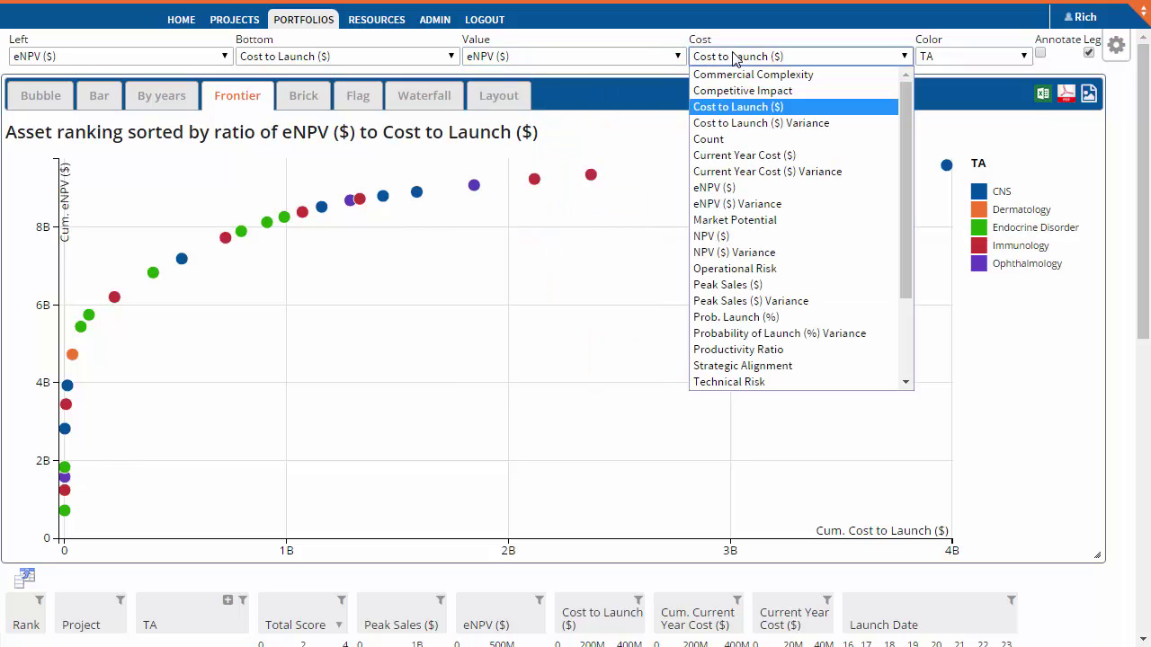
left_click(733, 57)
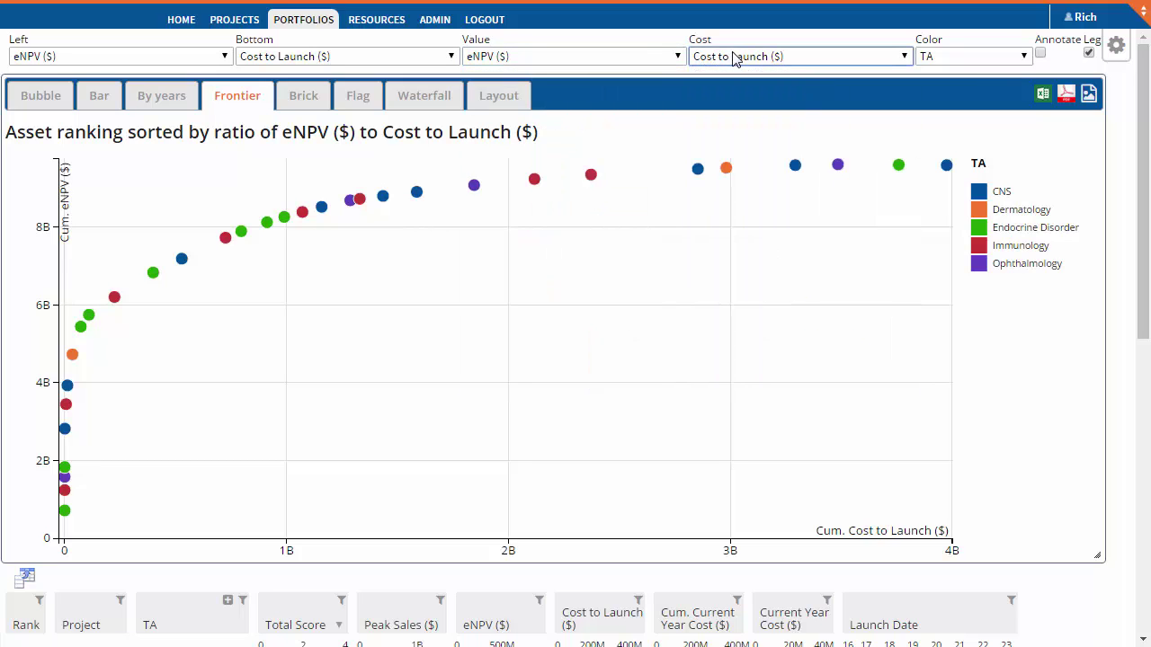
left_click(260, 99)
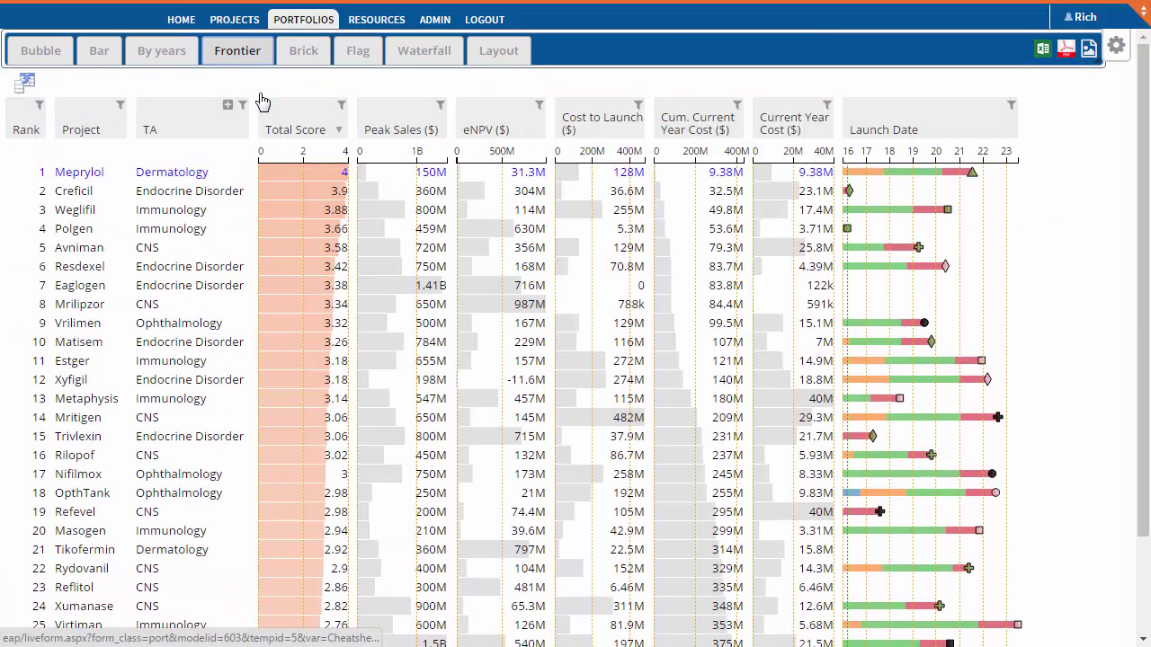
- Add the Productivity Ratio column before eNPV ($), sort the table by it, and review the ranking down to the lowest projects
left_click(26, 83)
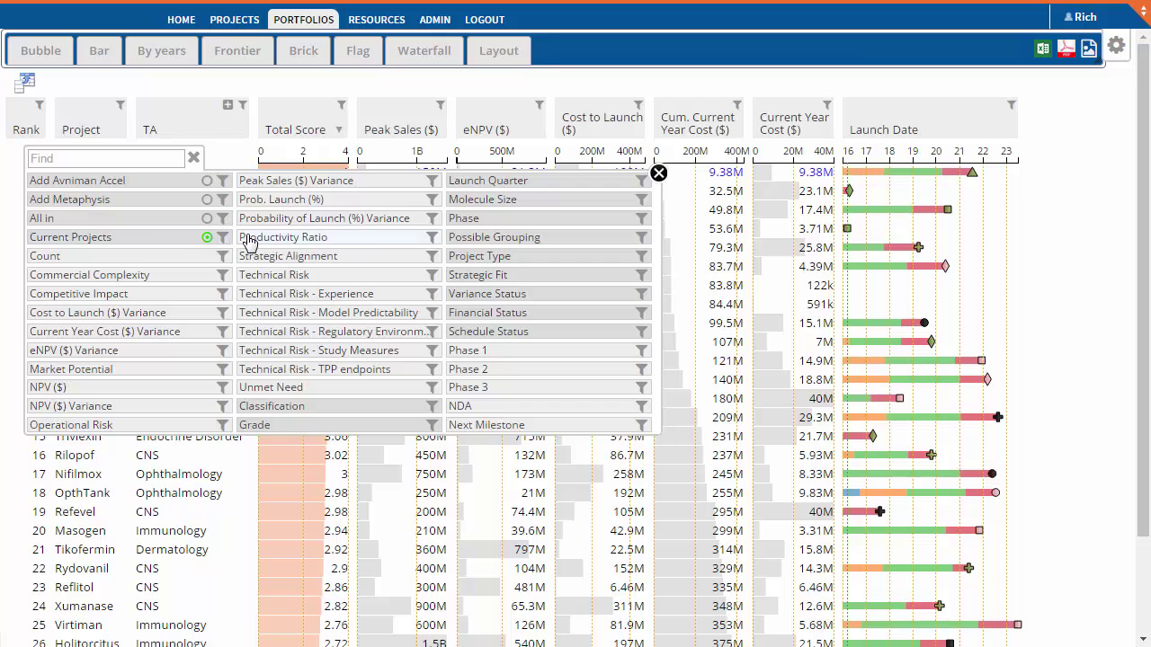
left_click_drag(250, 238, 514, 124)
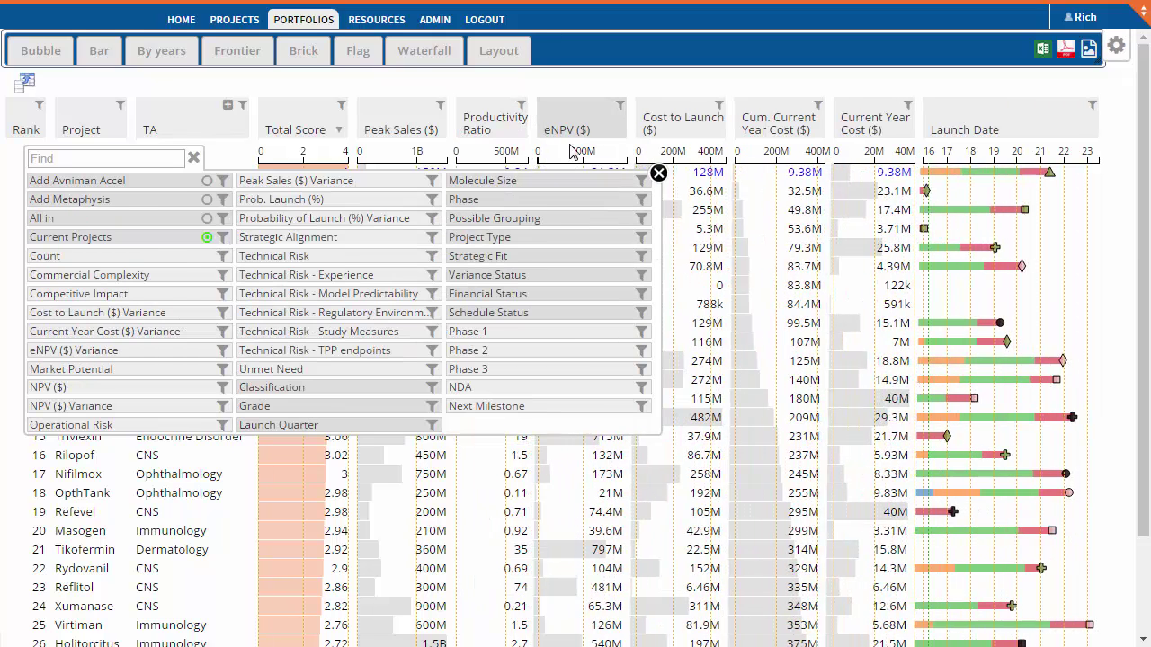
left_click(659, 173)
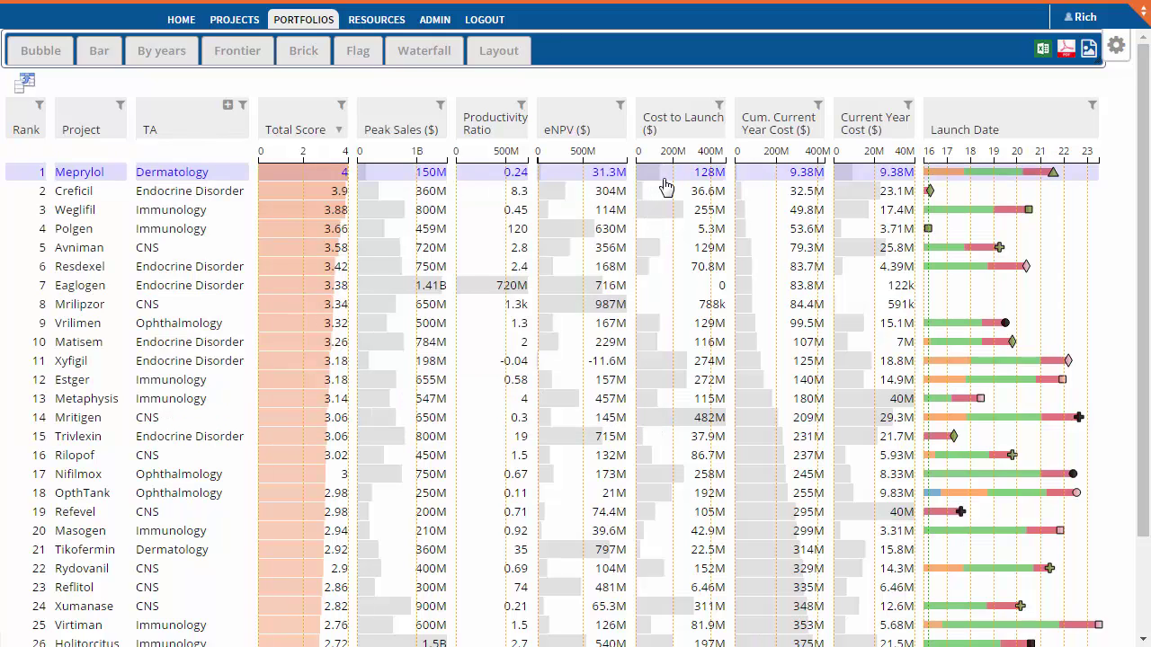
left_click(490, 130)
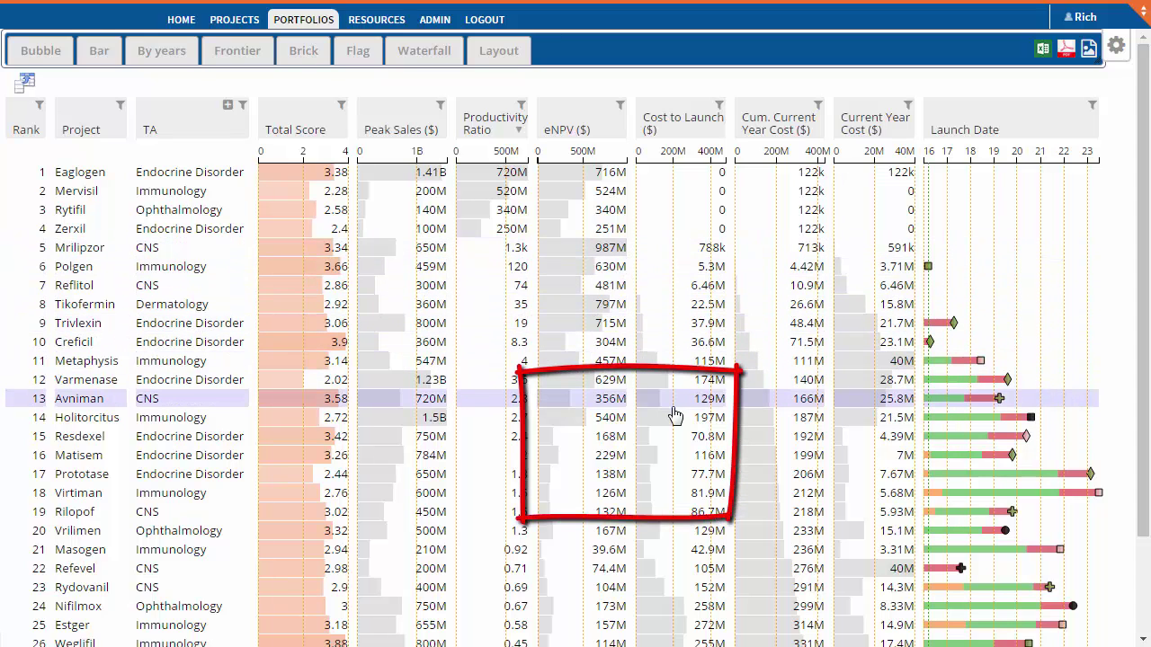
scroll(675, 415, "down", 2)
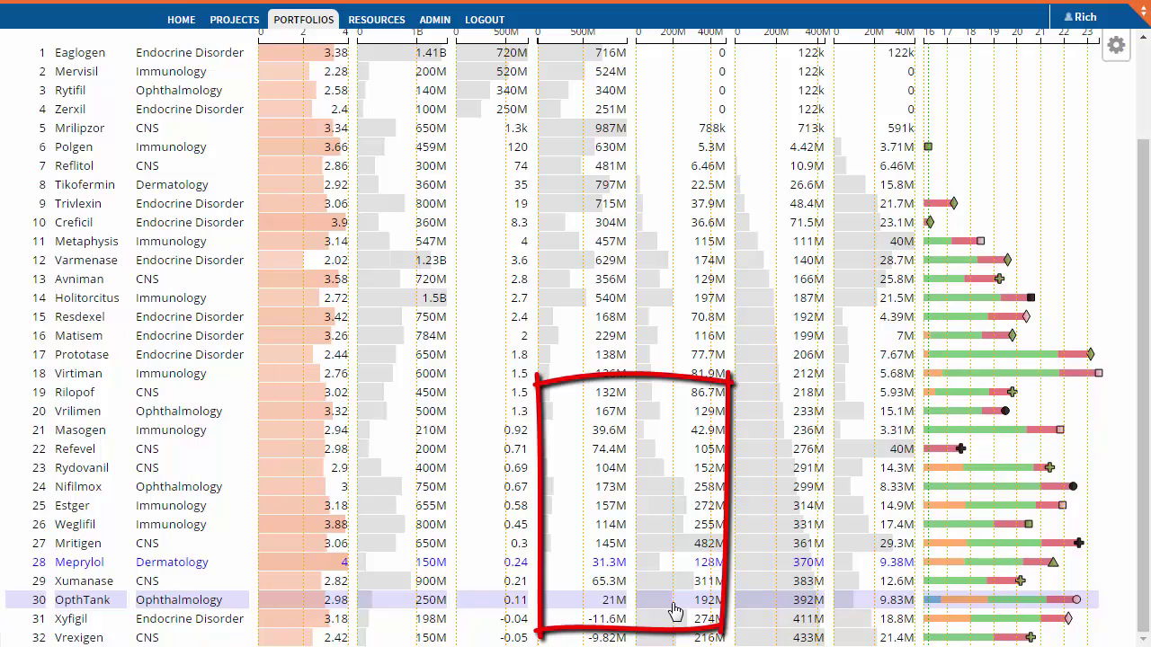
scroll(675, 607, "up", 2)
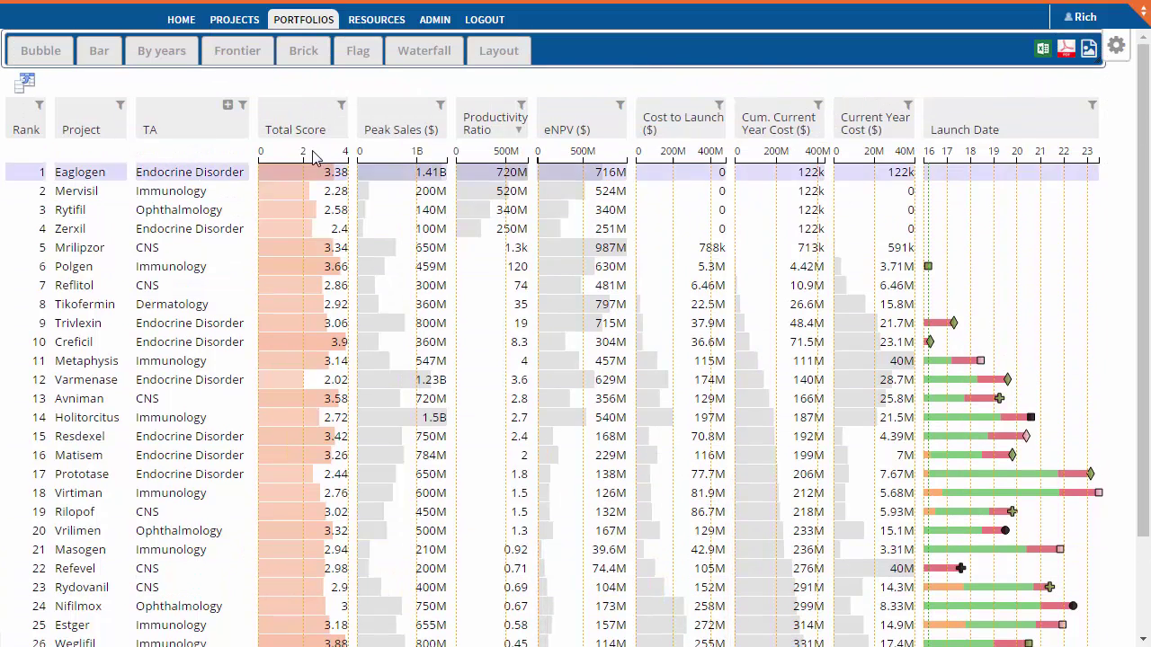
- Show the Frontier chart and set its horizontal axis metric to Current Year Cost ($)
left_click(223, 54)
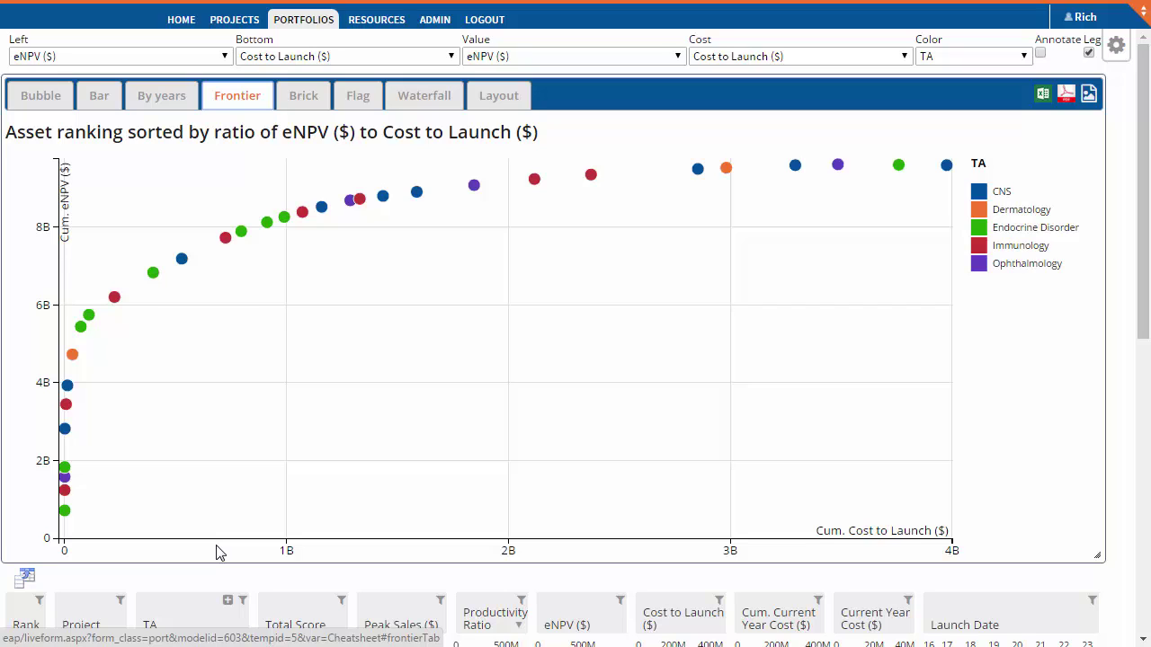
left_click(277, 58)
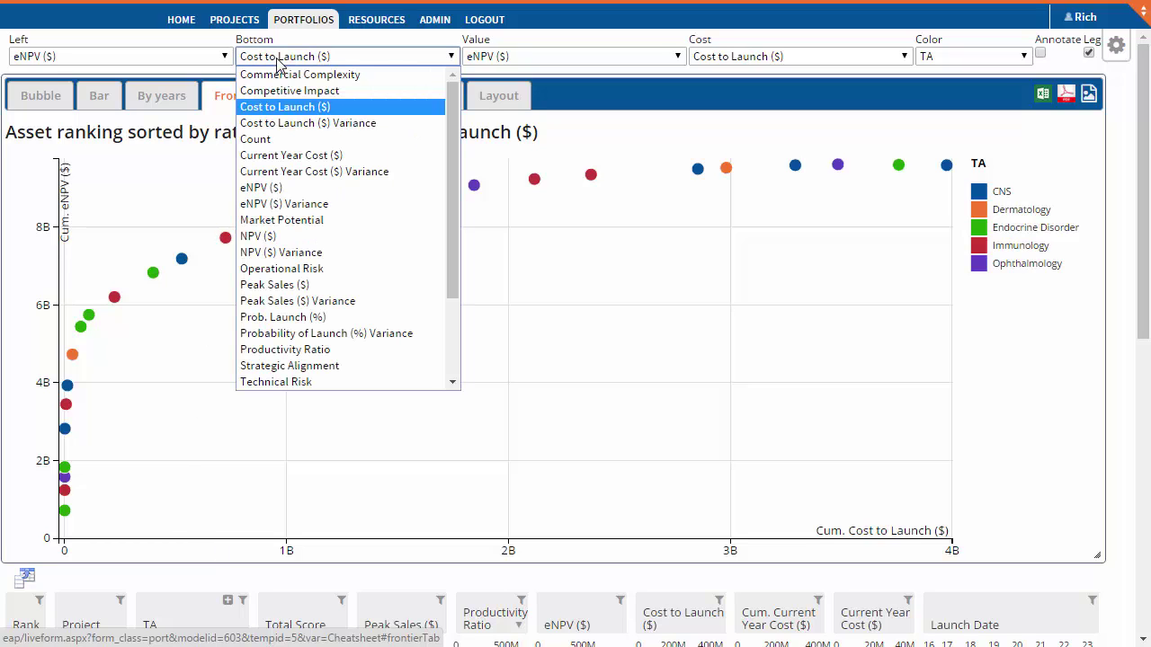
left_click(281, 155)
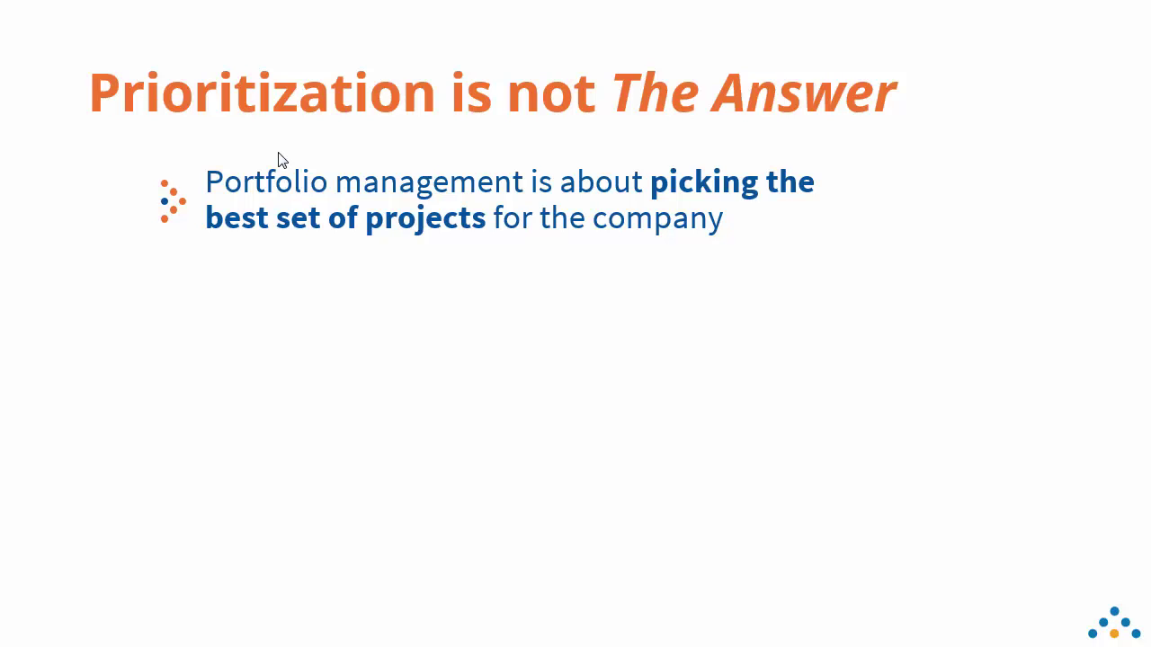
left_click(278, 160)
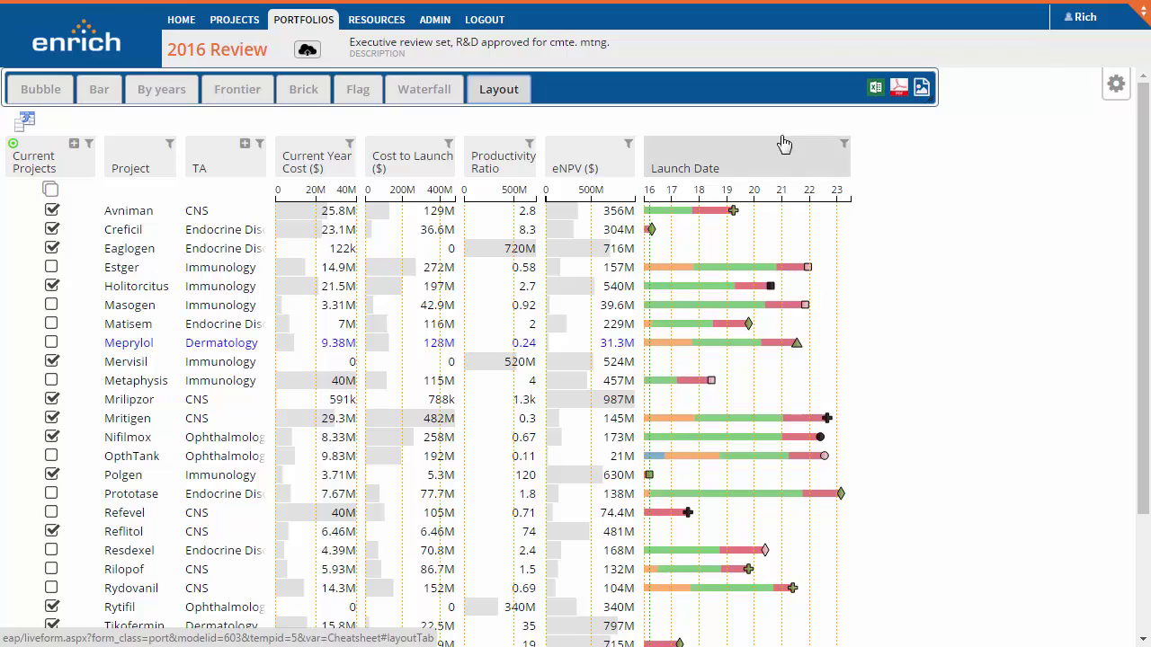
- Show the saved chart layout and remove Avniman, Holitorcitus, Nifilmox and Mritigen from the current projects in the ranking chart
left_click(511, 93)
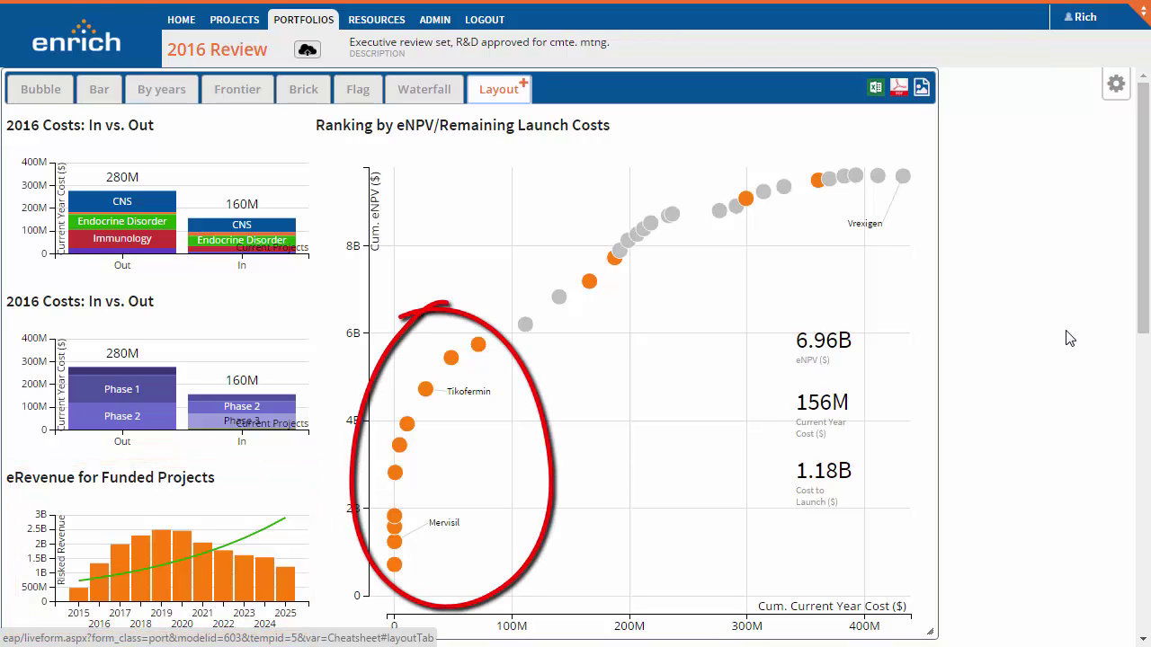
left_click(589, 282)
left_click(612, 259)
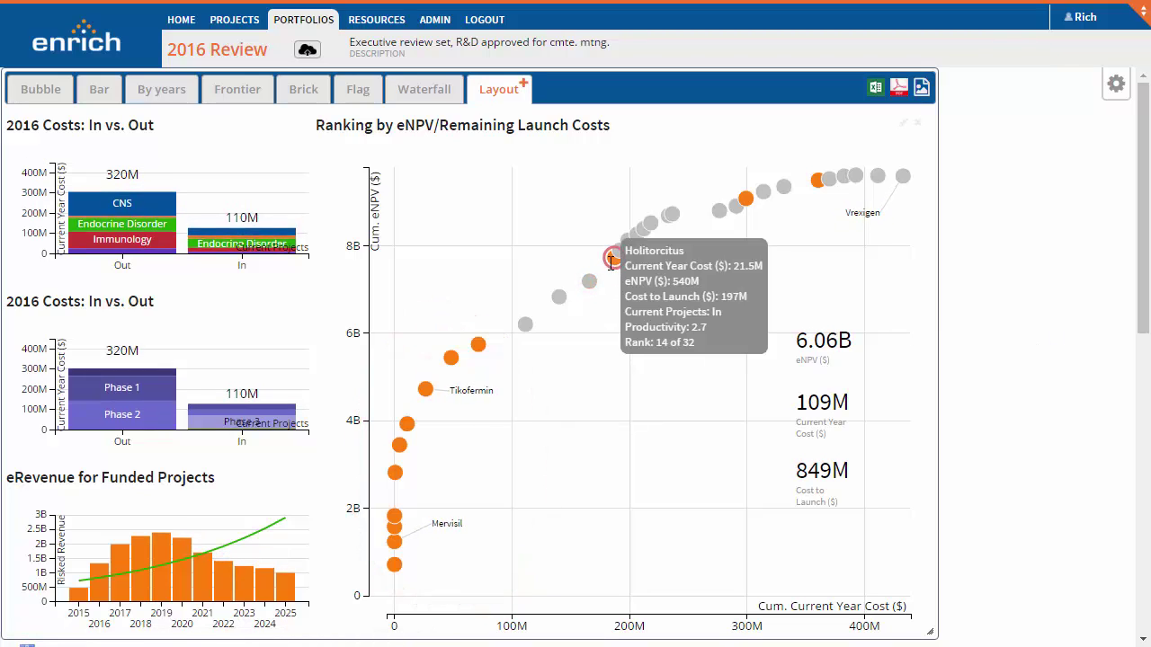
left_click(746, 198)
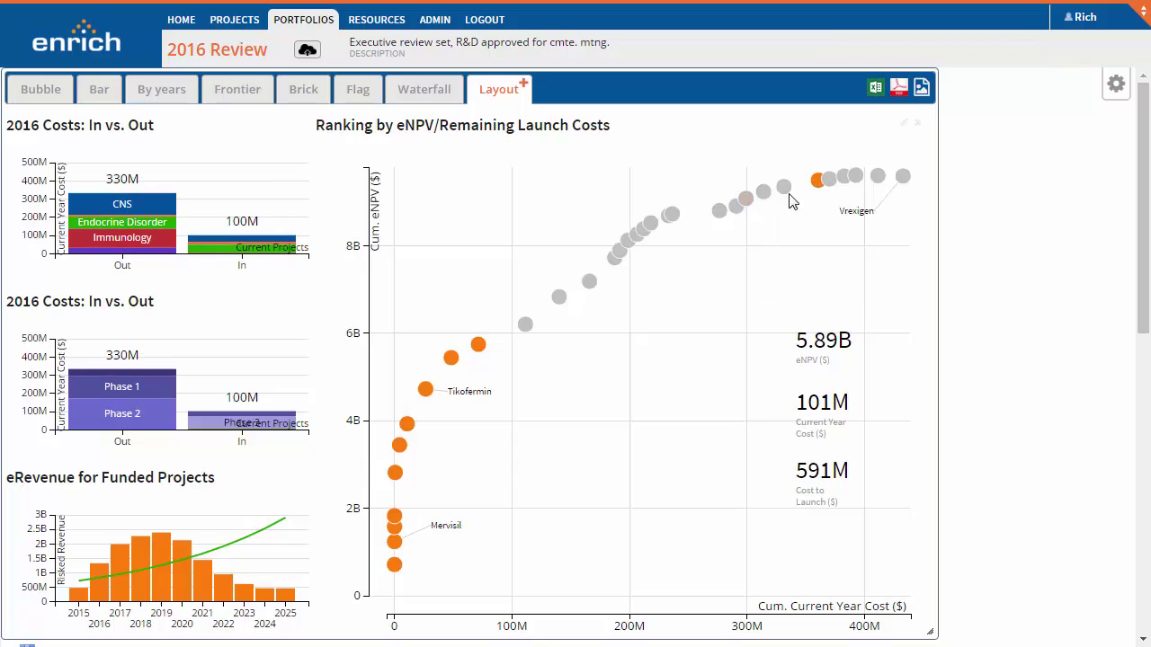
left_click(817, 179)
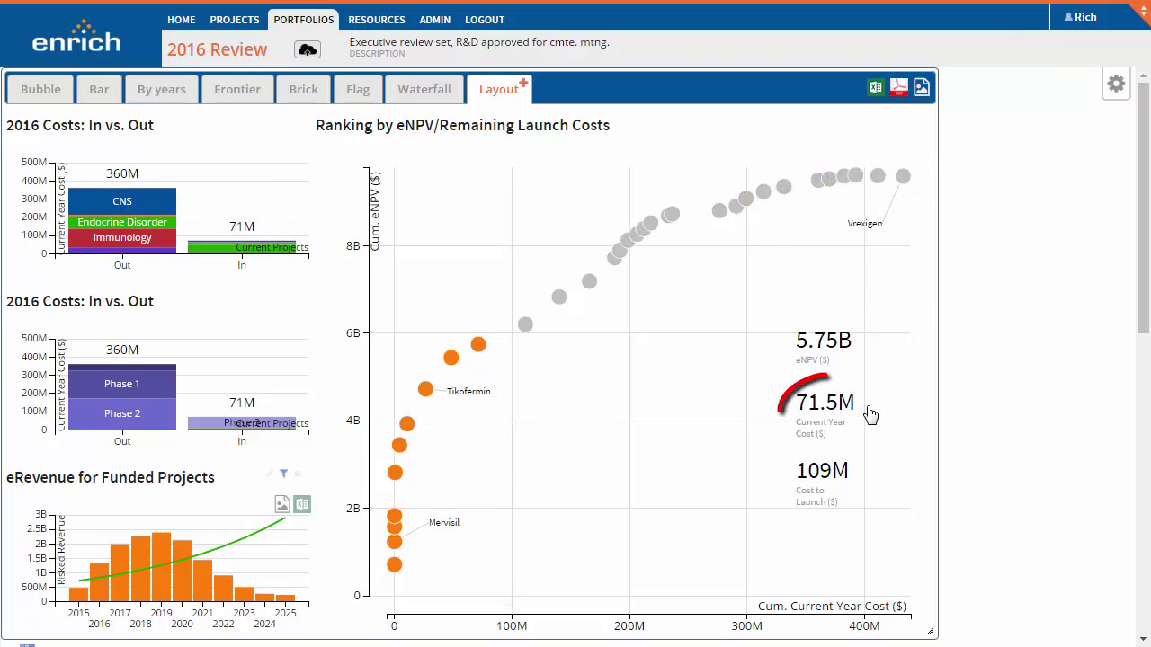
- Try funding Metaphysis in the ranking chart, remove it again, and include Varmenase instead
left_click(526, 324)
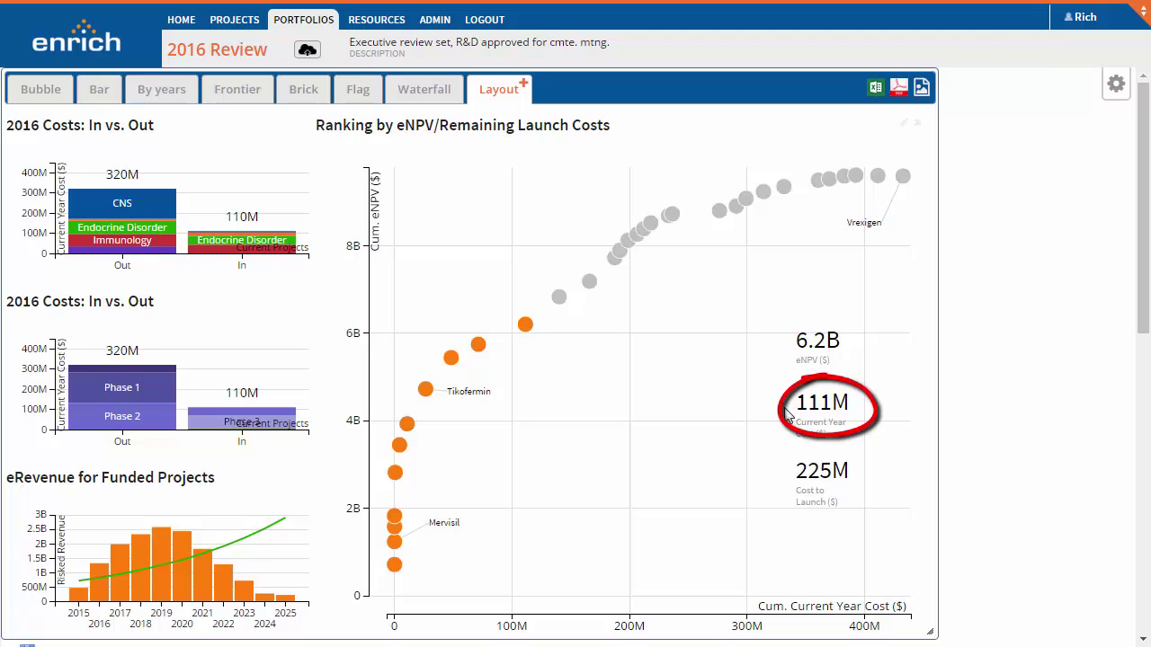
left_click(531, 333)
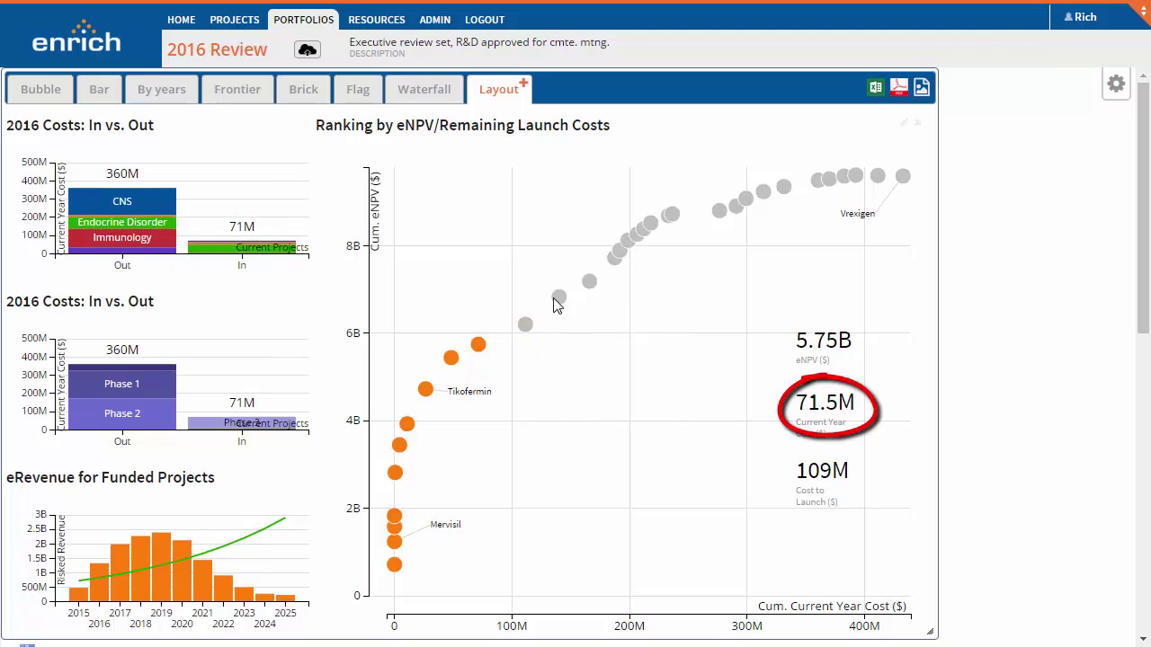
left_click(558, 298)
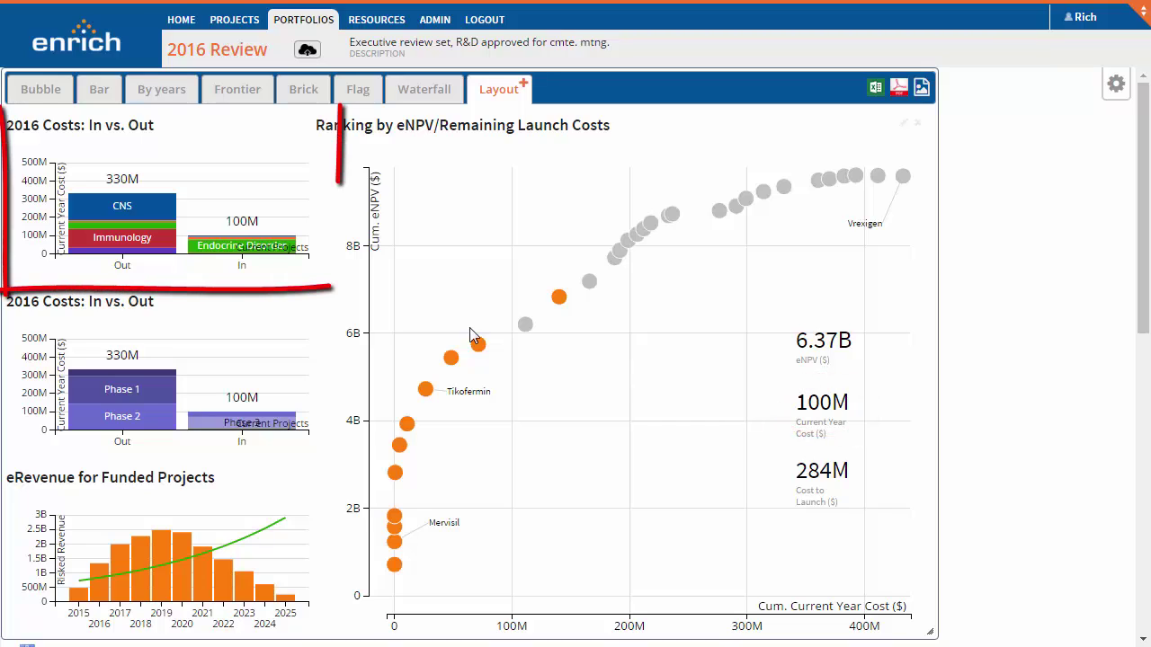
- Examine which unfunded projects in the ranking chart belong to CNS, Immunology, Phase 1 and Phase 2 using the cost charts
mouse_move(153, 211)
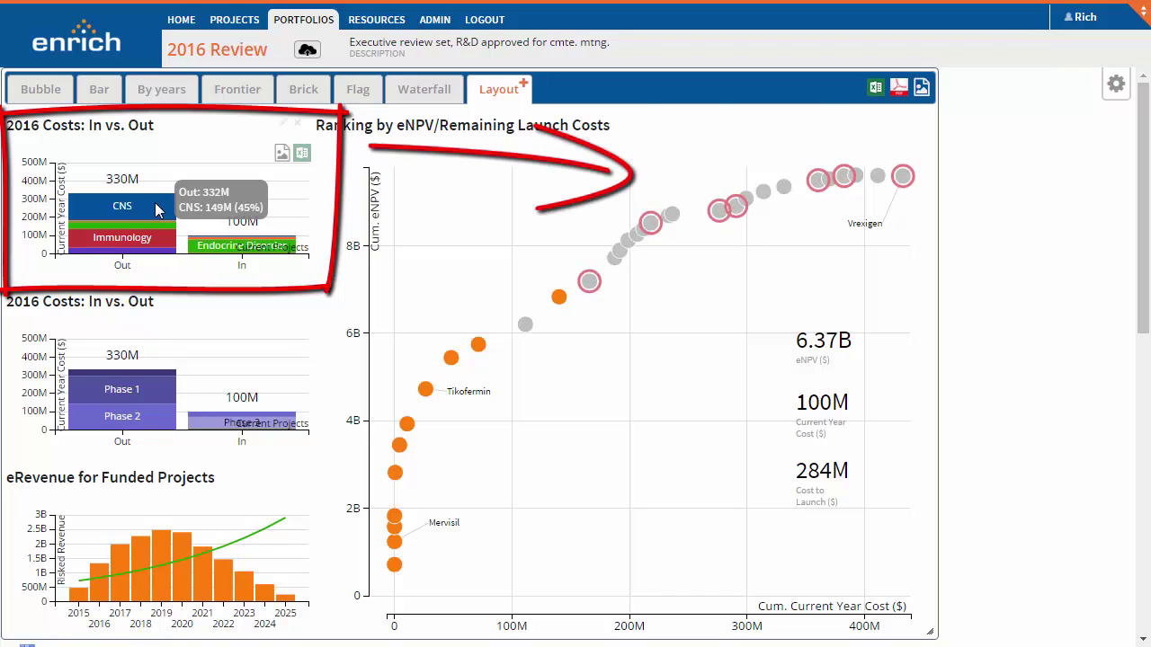
mouse_move(169, 245)
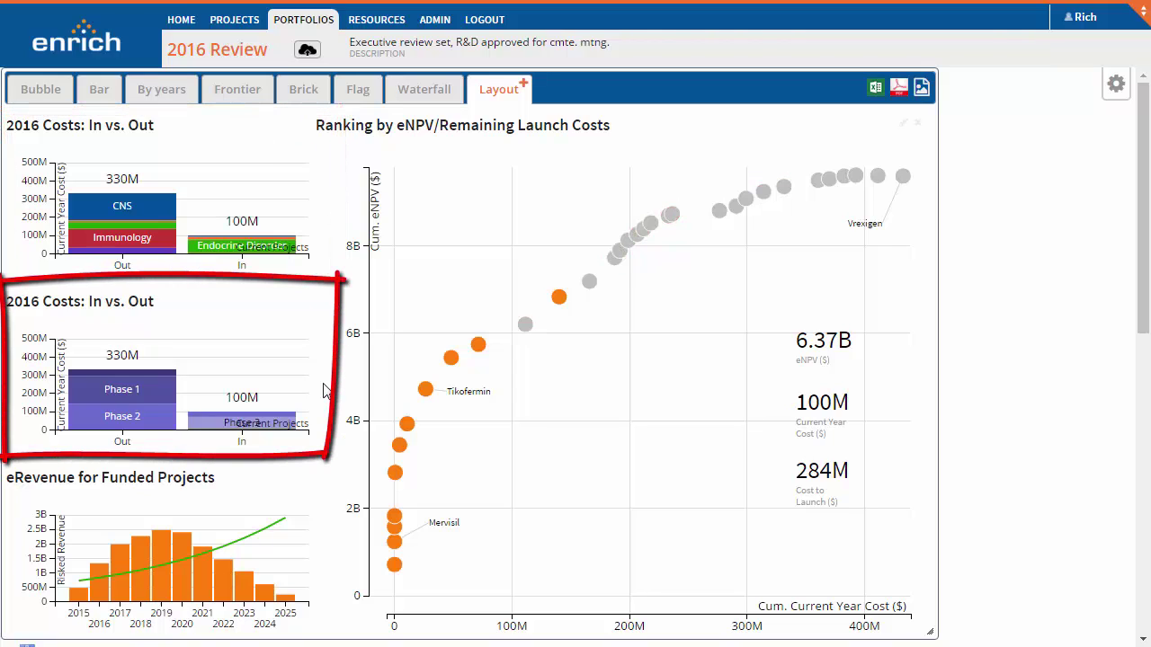
mouse_move(165, 394)
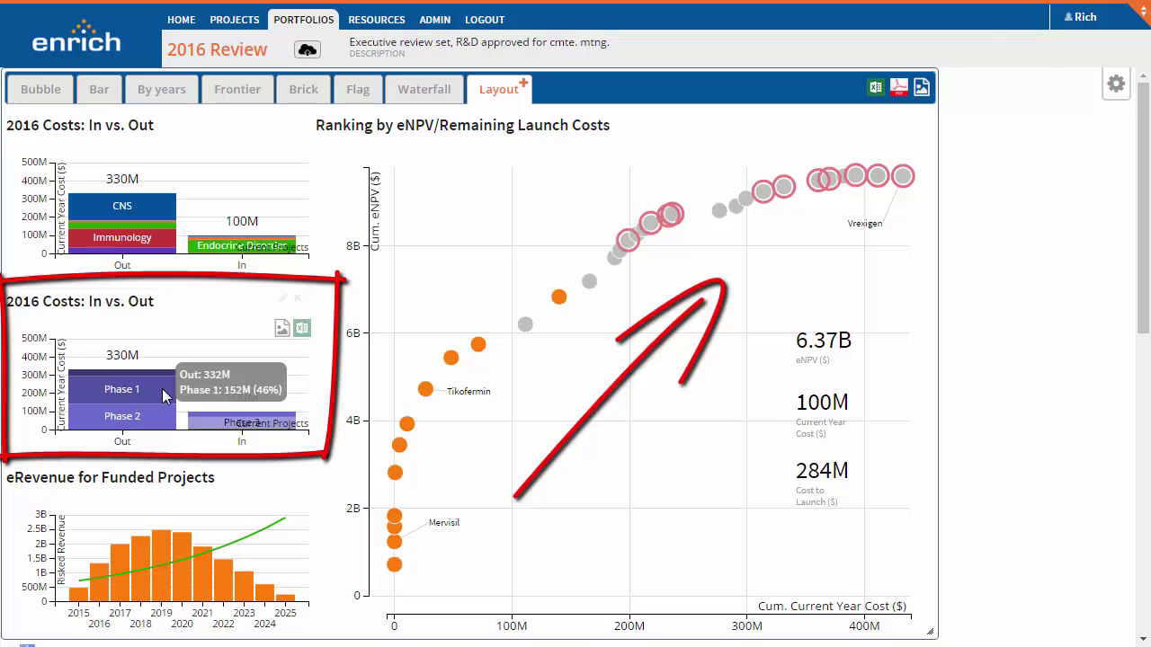
mouse_move(169, 418)
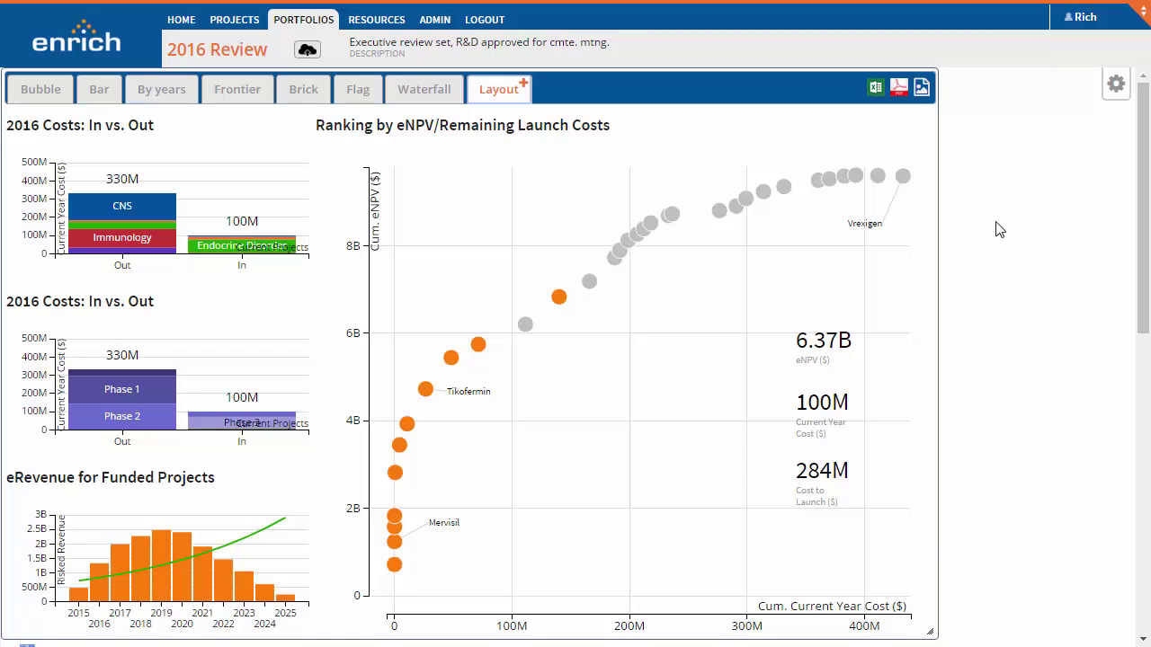
- Close the chart layout and add the Phase column to the table after Project
left_click(499, 93)
left_click(24, 119)
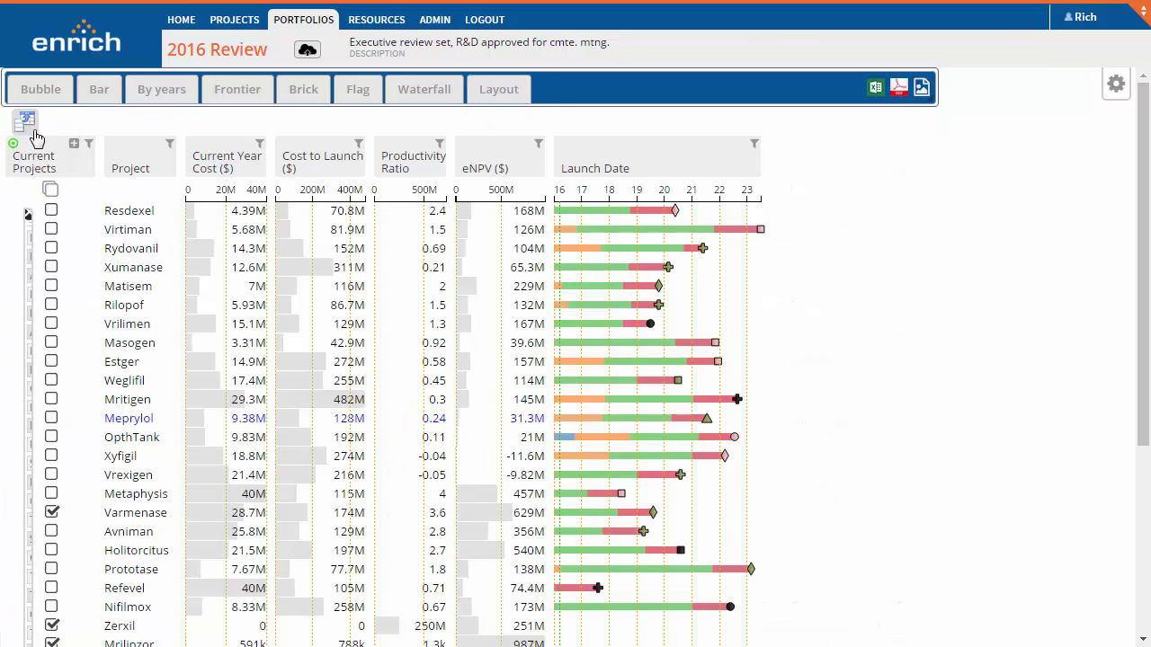
left_click_drag(467, 260, 209, 165)
left_click(659, 213)
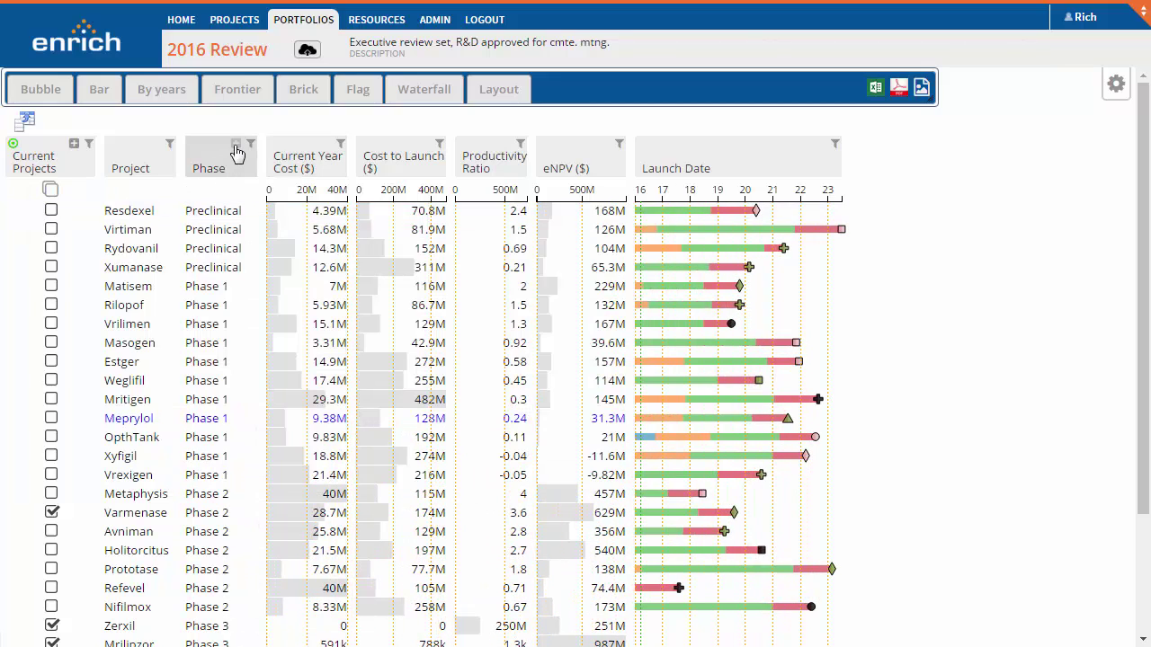
- Group the table by Phase with subtotals, ordering the projects within each phase by Productivity Ratio
left_click(234, 144)
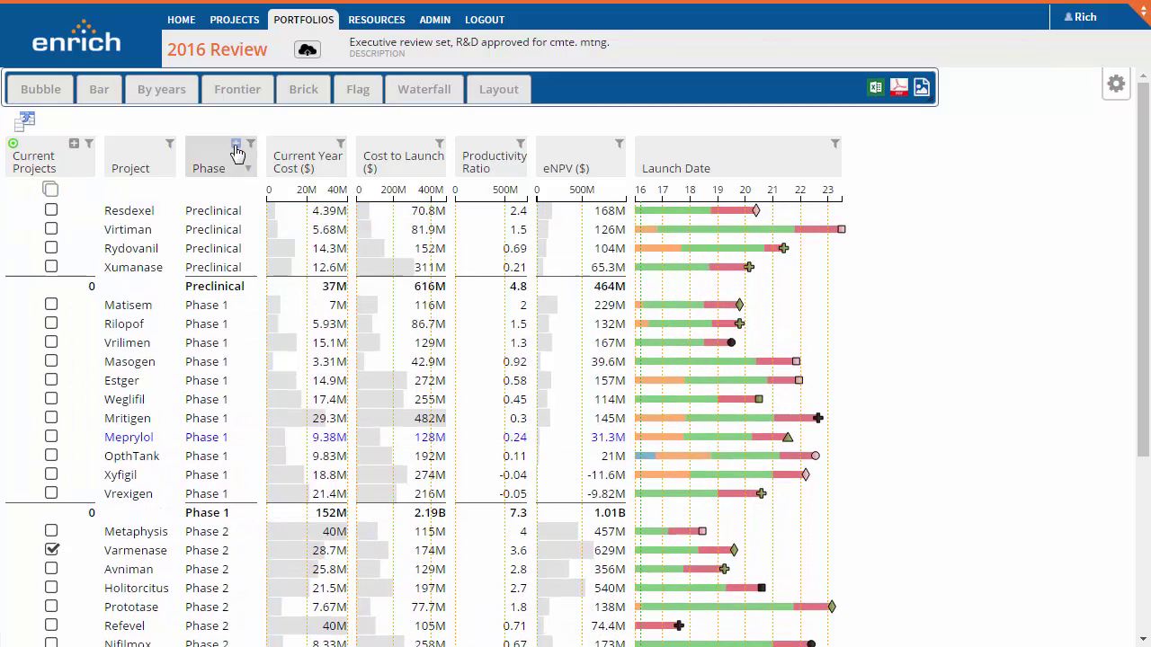
left_click(466, 164)
left_click(200, 173)
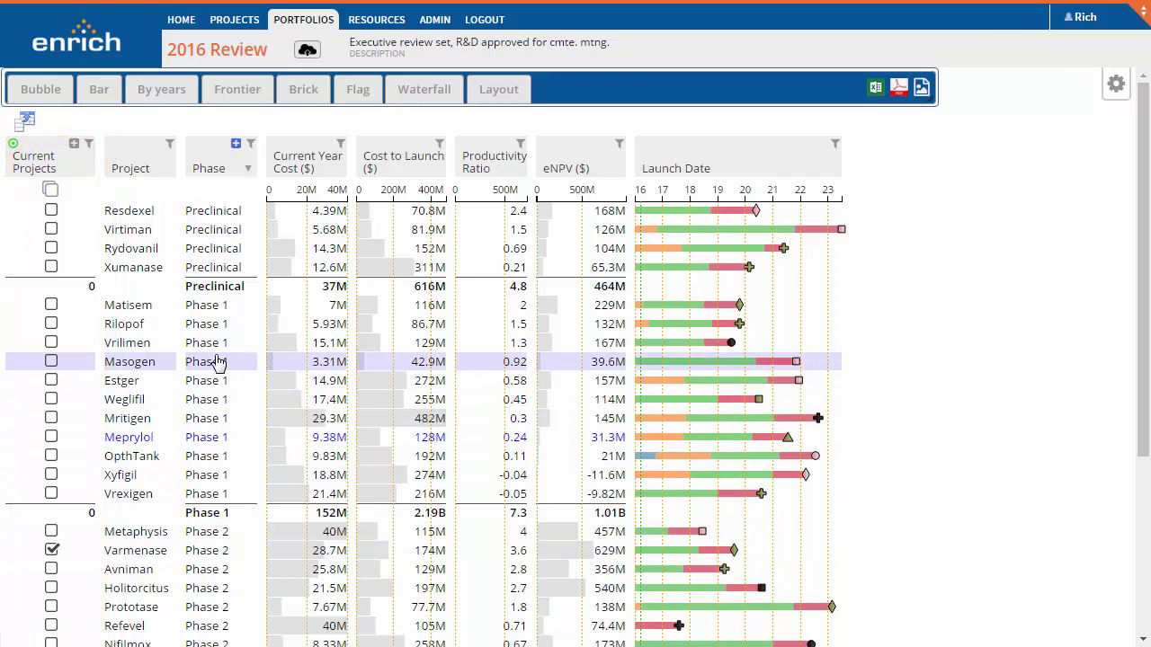
- Include Preclinical projects Resdexel and Virtiman and Phase 1 projects Matisem, Rilopof, Vrilimen and Masogen in Current Projects
left_click(51, 210)
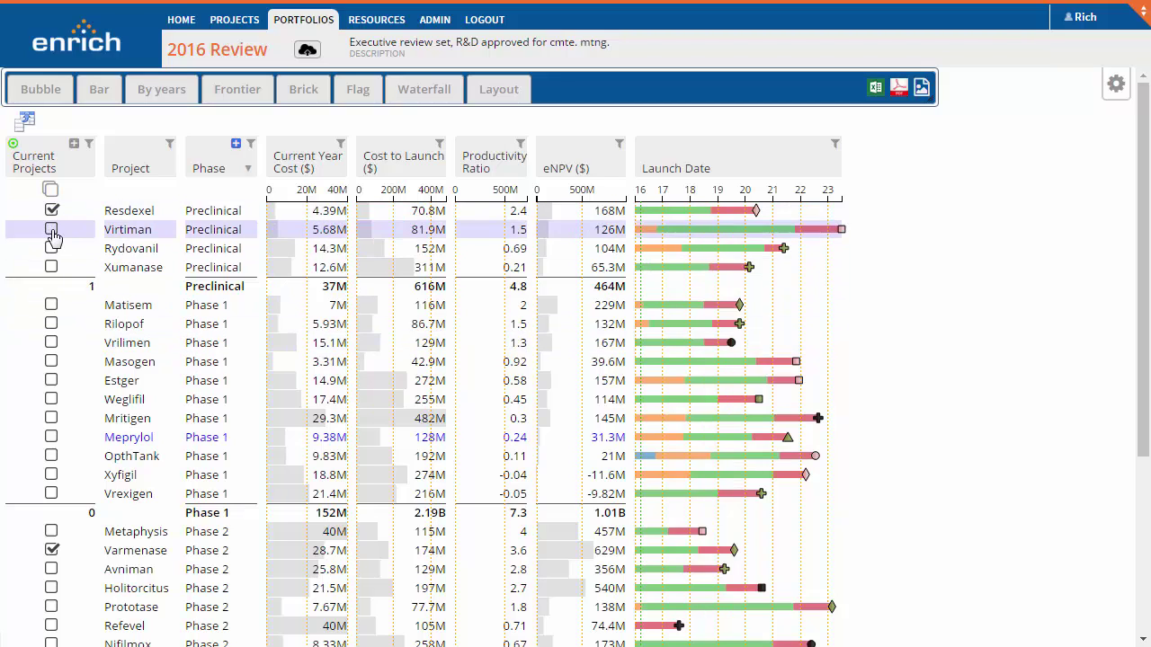
left_click(52, 230)
left_click(51, 305)
left_click(51, 324)
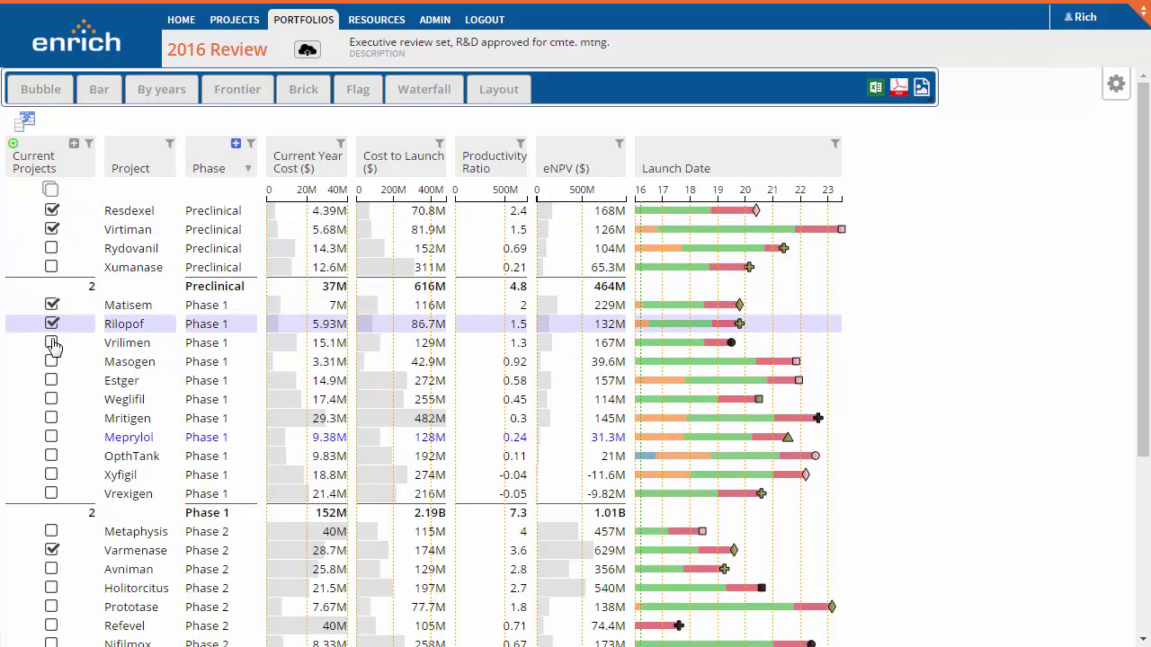
left_click(51, 343)
left_click(51, 361)
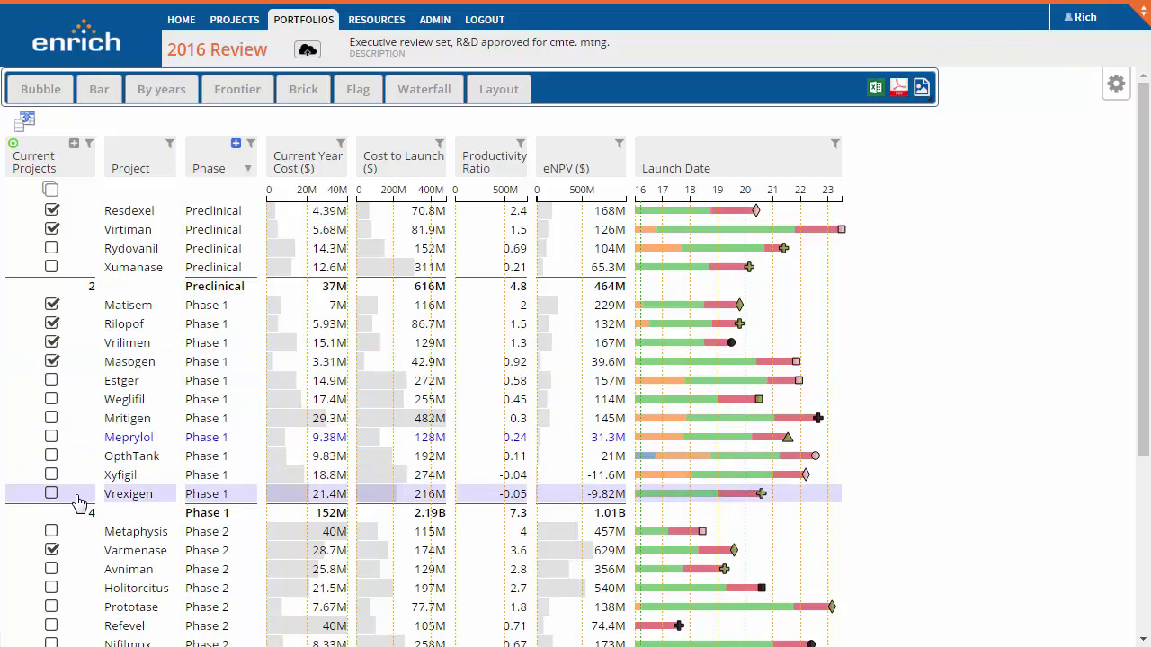
- Include the Phase 2 projects Metaphysis, Avniman and Holitorcitus alongside Varmenase in Current Projects
left_click(51, 531)
left_click(51, 550)
left_click(52, 569)
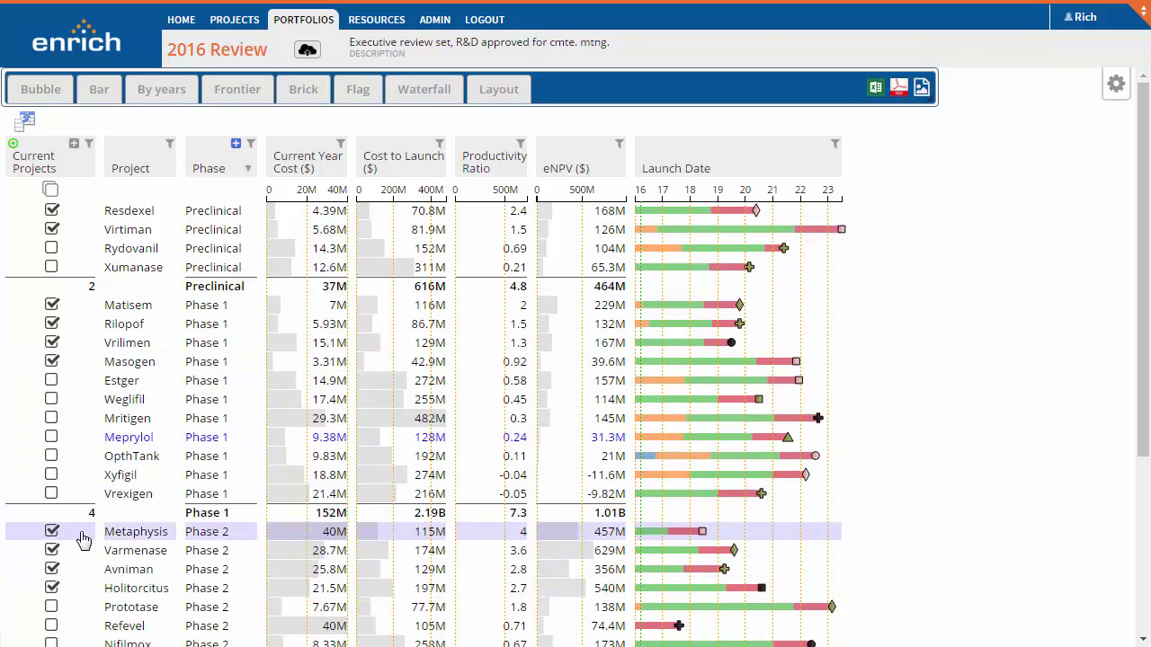
- Remove the Phase 3 projects Creficil, Trivlexin and Tikofermin from Current Projects
scroll(79, 539, "down", 3)
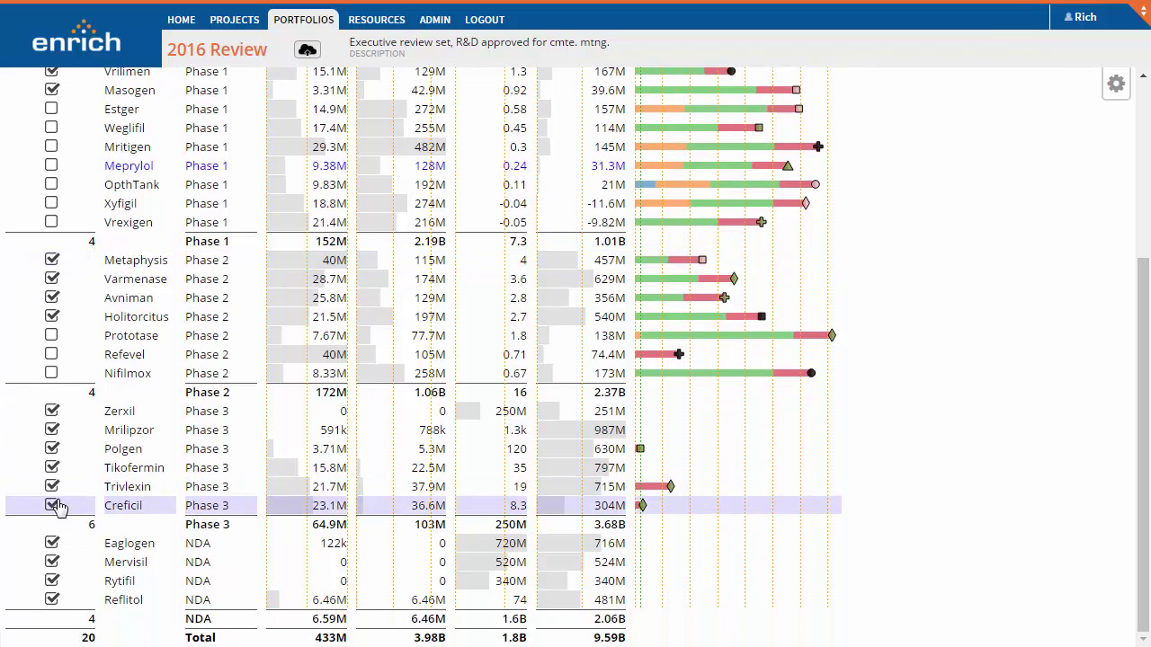
left_click(52, 505)
left_click(52, 486)
left_click(51, 467)
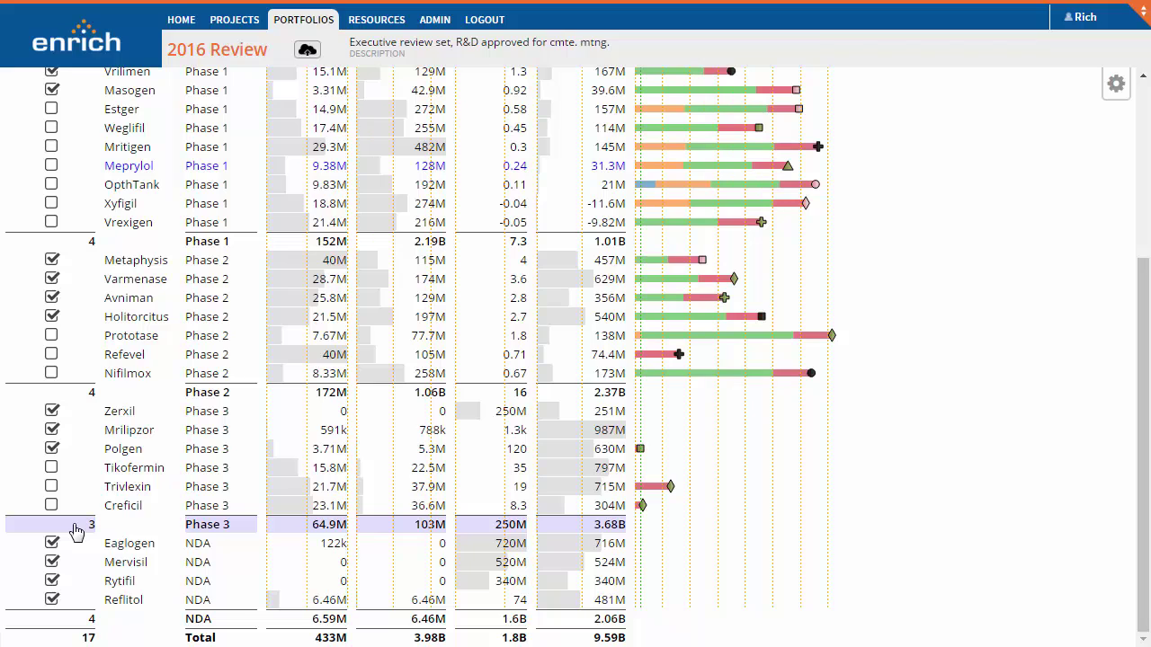
- Reopen the saved chart layout to review the phase-balanced project selection
scroll(256, 262, "up", 1)
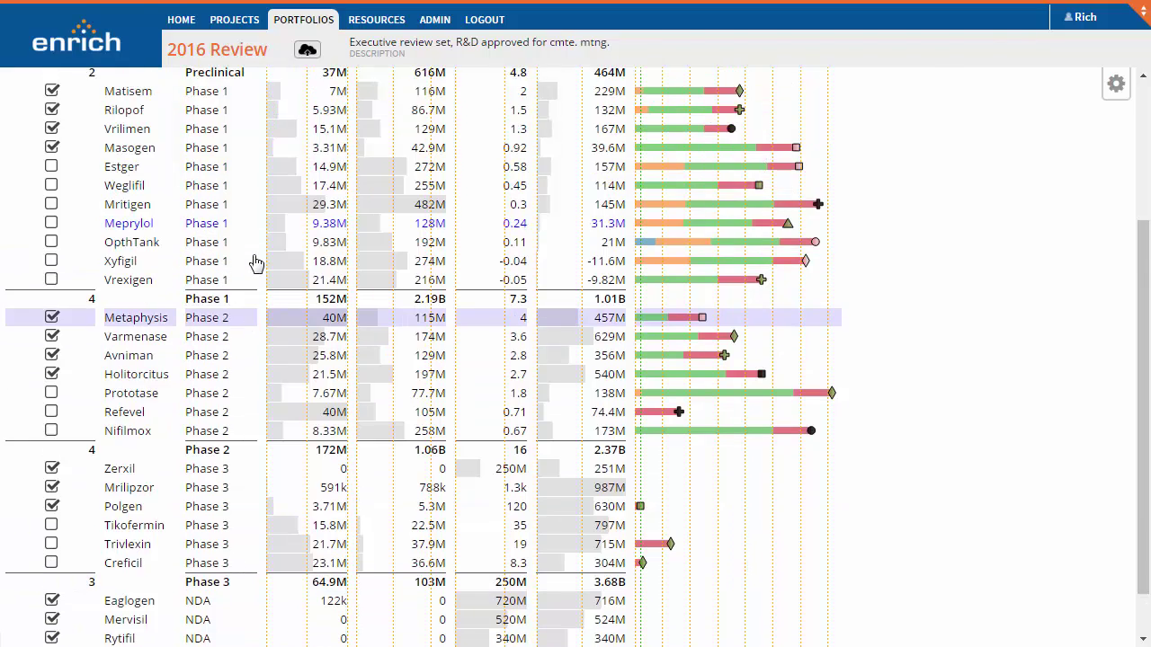
scroll(256, 261, "up", 4)
left_click(498, 93)
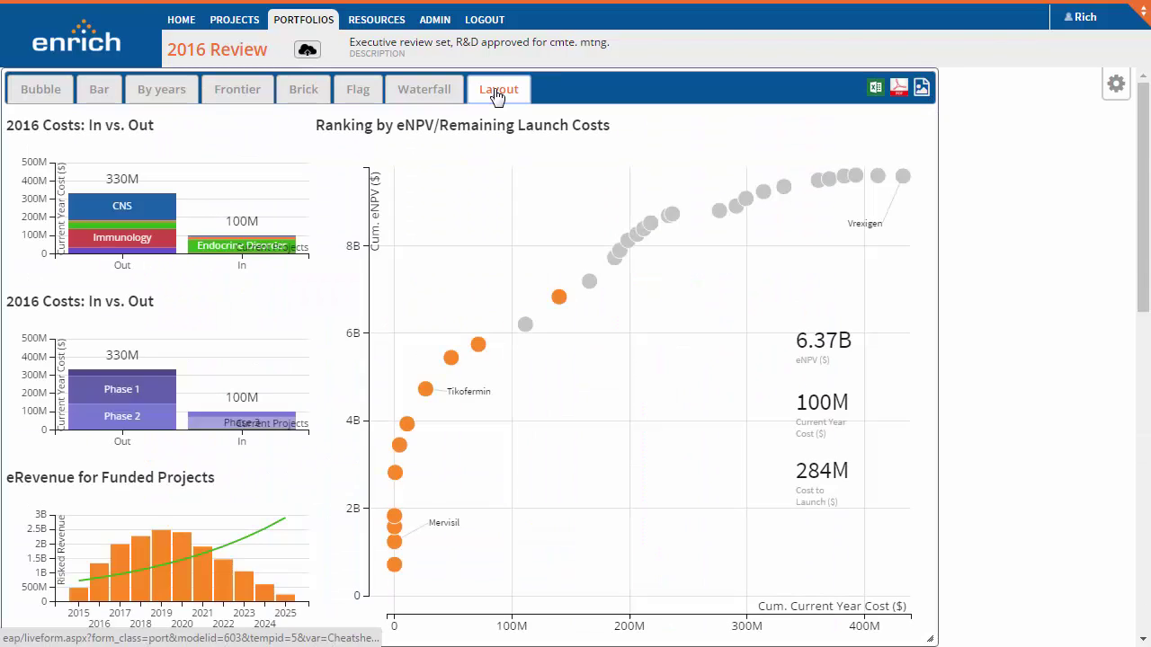